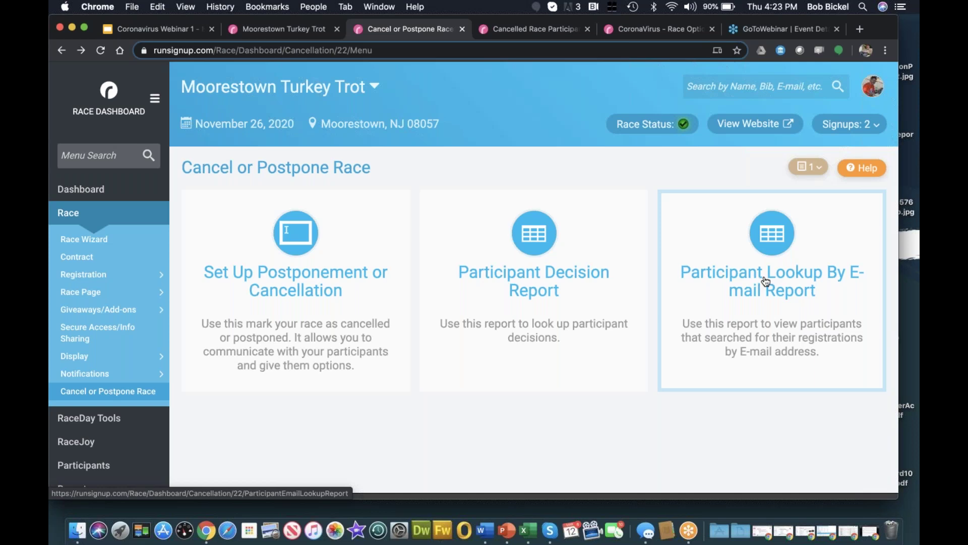
# - Open the postponement or cancellation setup, try the virtual race and cancelled statuses, and mark the race as postponed to a later date
pyautogui.click(314, 293)
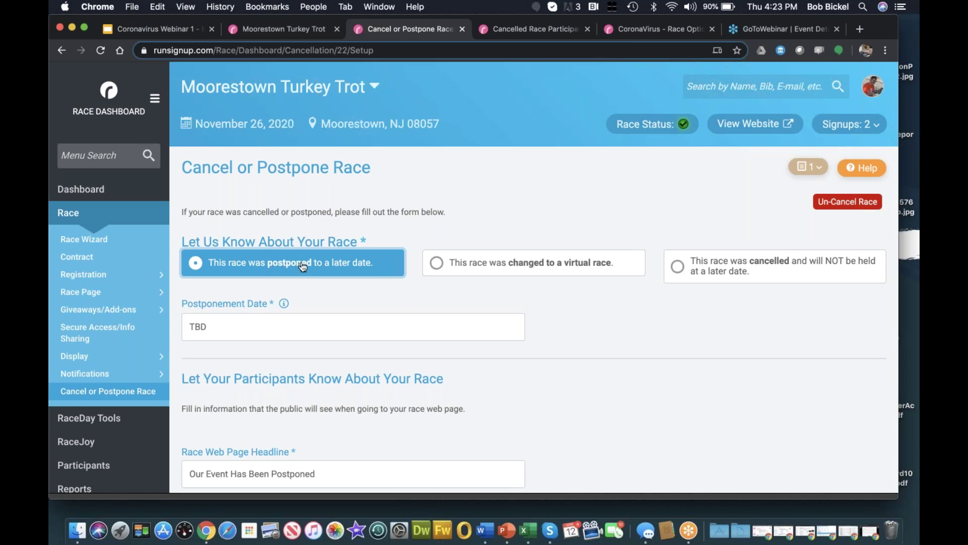
pyautogui.click(509, 268)
pyautogui.click(728, 277)
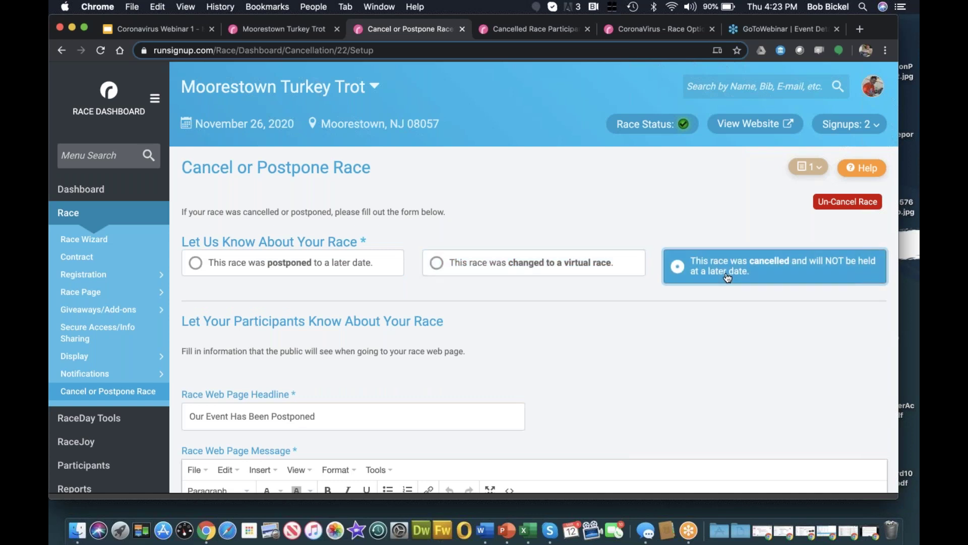
pyautogui.click(264, 263)
pyautogui.scroll(-4, 551, 312)
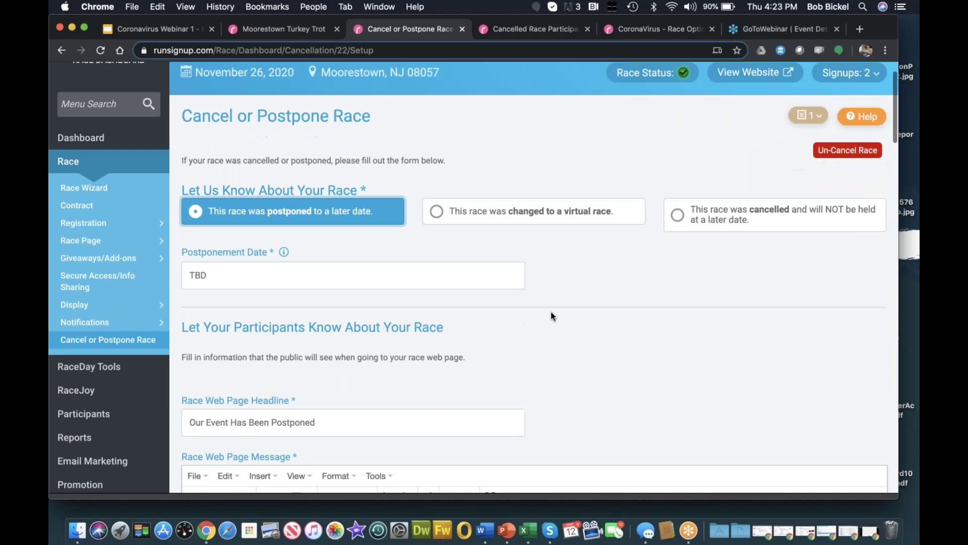
# - Review the postponement date, web page headline and message in the setup, and compare them with the public Moorestown Turkey Trot page
pyautogui.moveTo(283, 206)
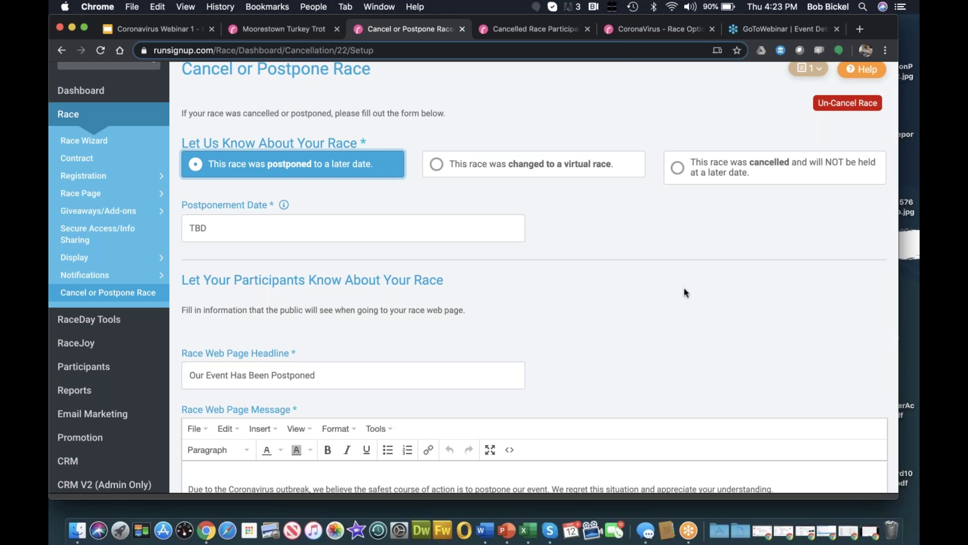
pyautogui.scroll(-5, 685, 290)
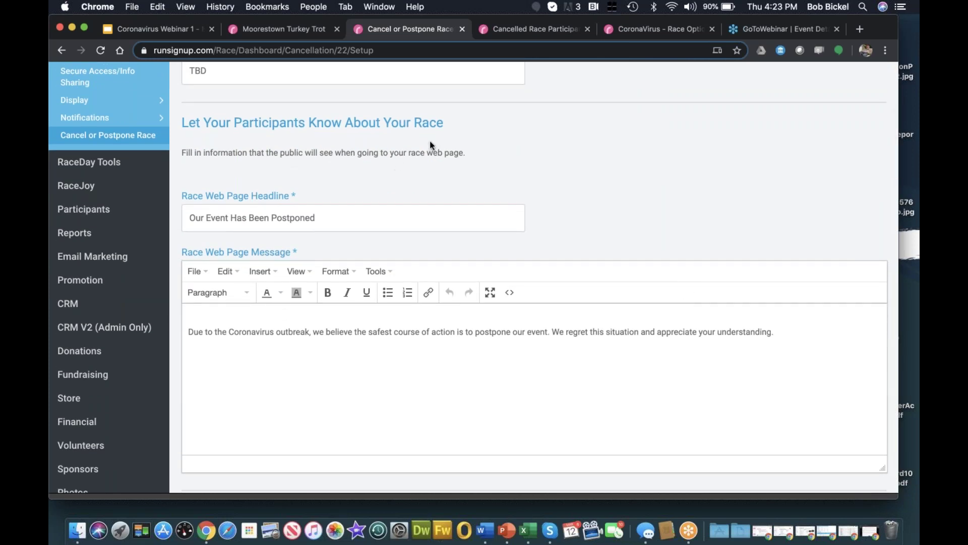
pyautogui.scroll(-3, 540, 178)
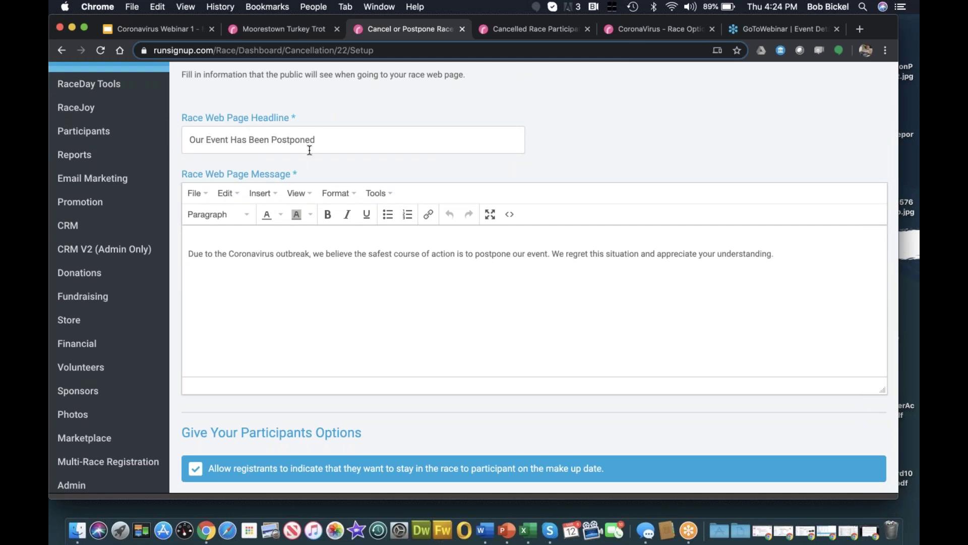
pyautogui.click(275, 30)
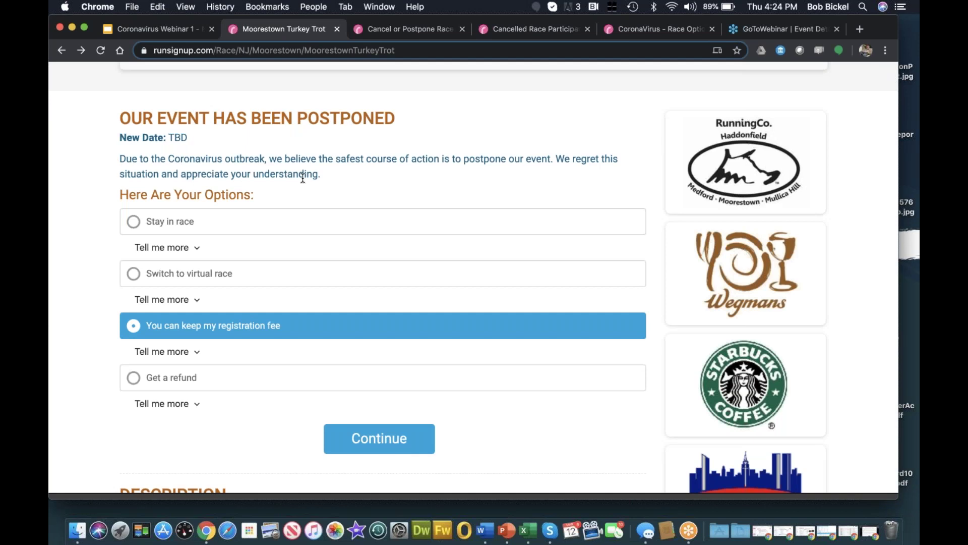
pyautogui.click(378, 32)
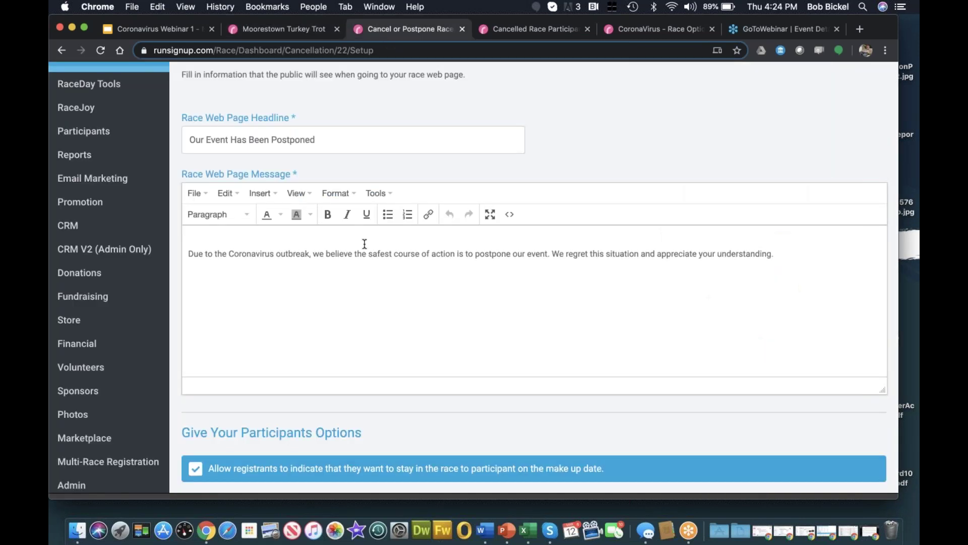
# - Disable all four participant options: staying in the race, switching to virtual, letting the race keep the money, and requesting a refund
pyautogui.scroll(-5, 384, 242)
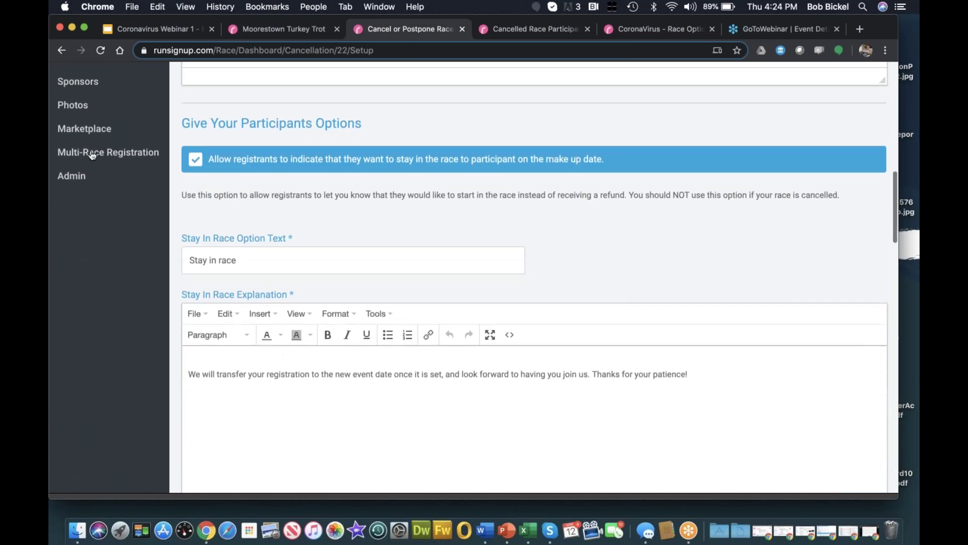
pyautogui.click(196, 159)
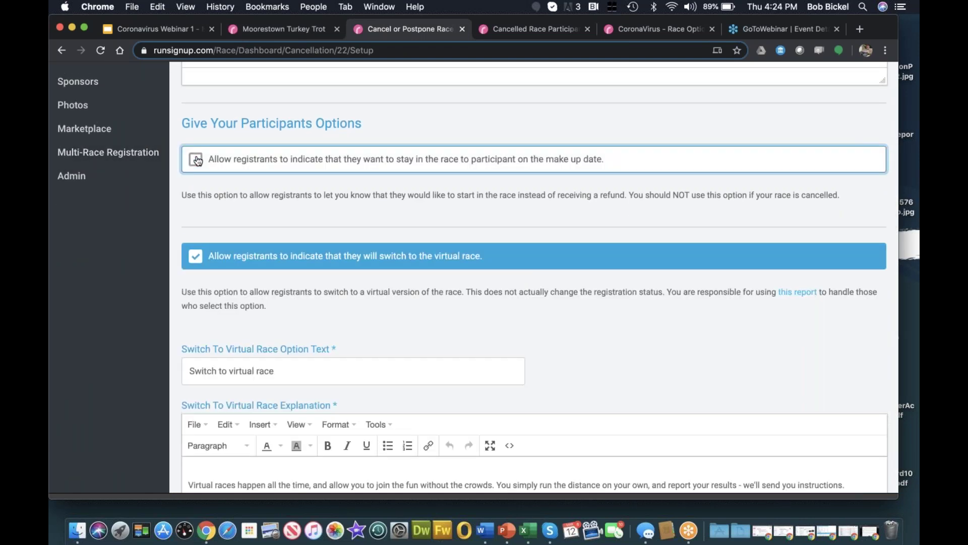
pyautogui.scroll(-1, 197, 161)
pyautogui.click(195, 236)
pyautogui.scroll(-3, 196, 236)
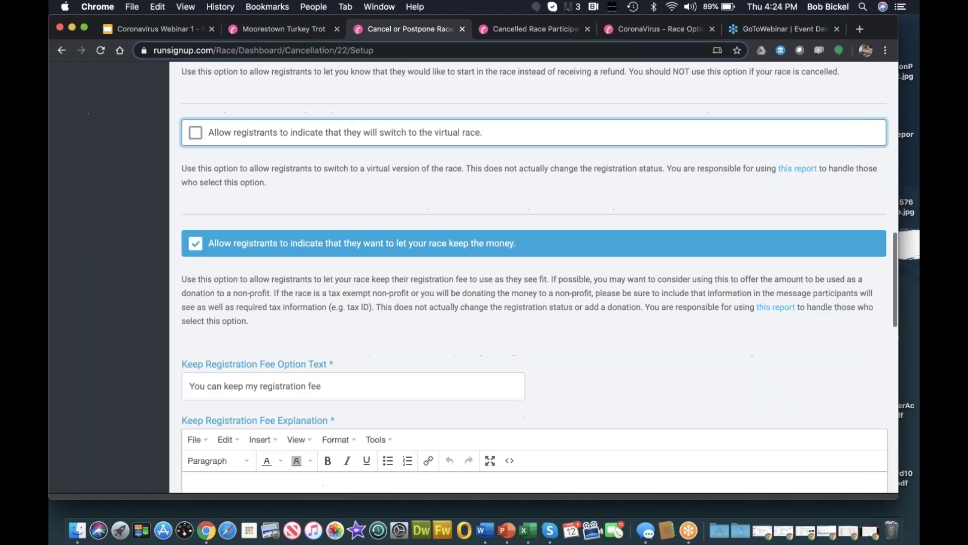
pyautogui.click(196, 221)
pyautogui.scroll(-1, 196, 221)
pyautogui.scroll(-2, 403, 226)
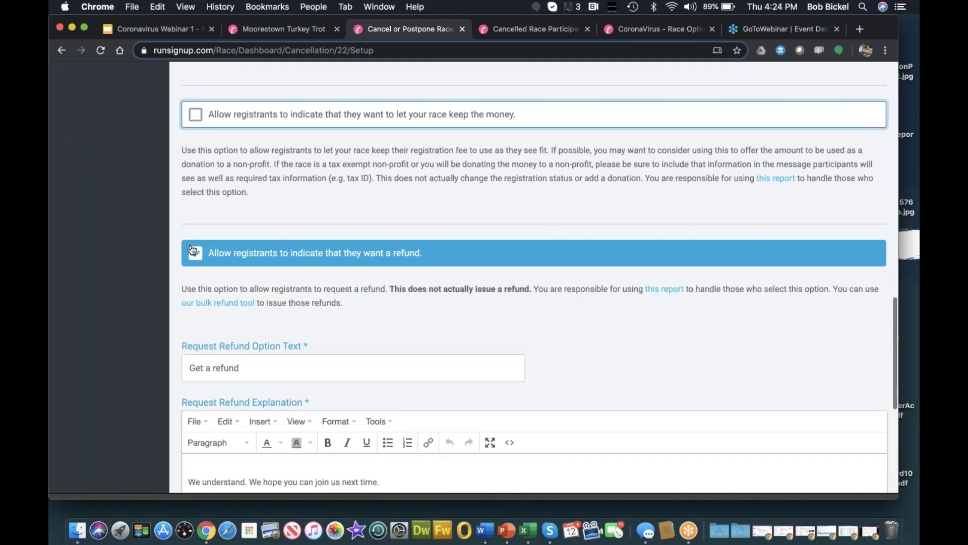
pyautogui.click(196, 253)
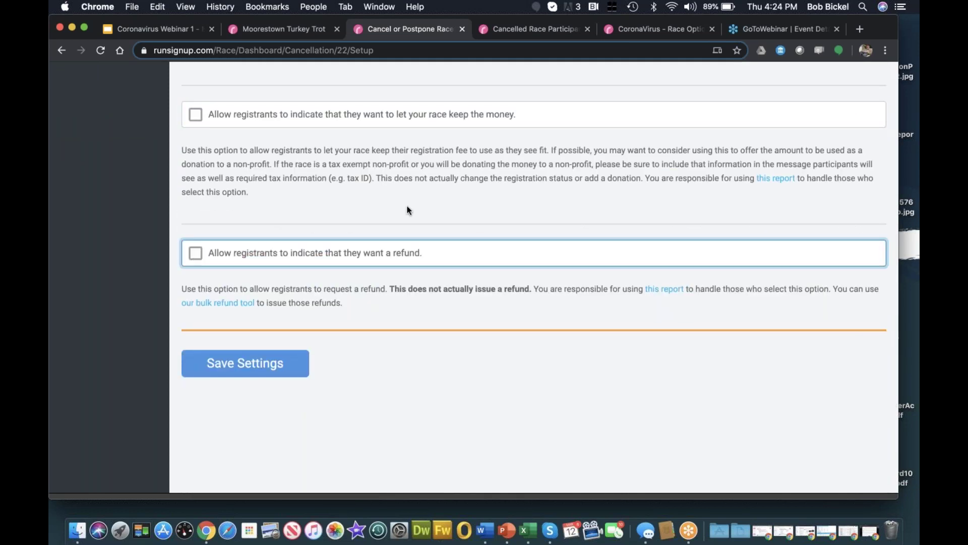
# - Enable the participant options to stay in the race on the make-up date and to switch to the virtual race
pyautogui.scroll(5, 408, 210)
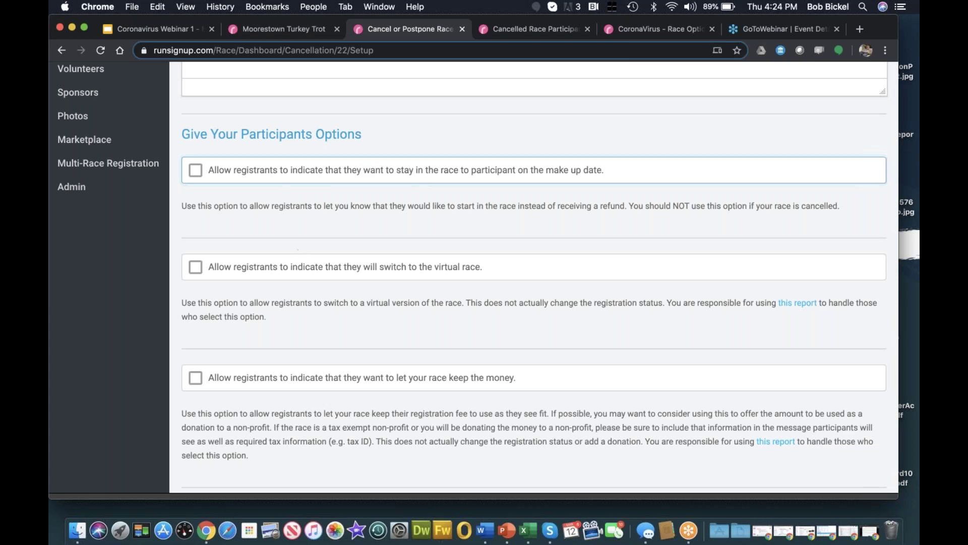
pyautogui.click(195, 170)
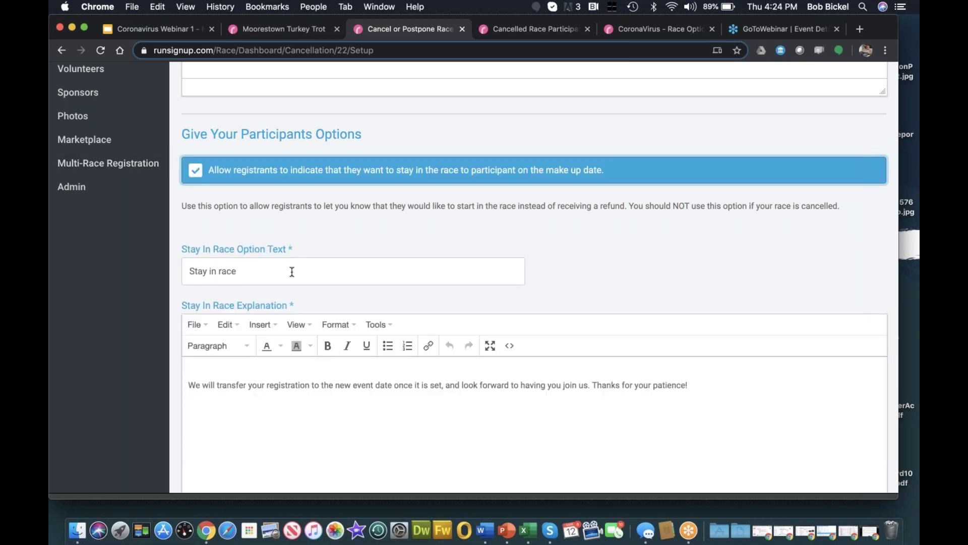
pyautogui.scroll(-2, 292, 270)
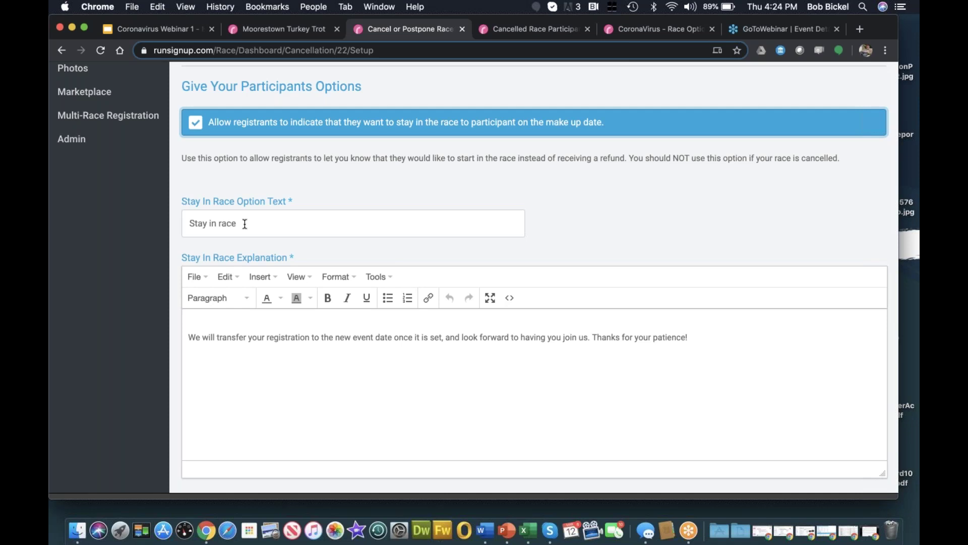
pyautogui.scroll(-10, 534, 272)
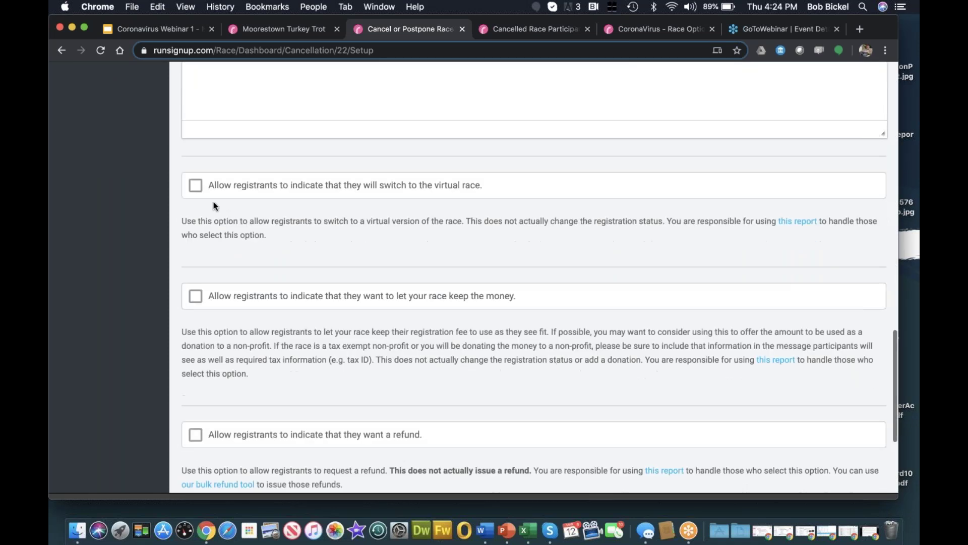
pyautogui.click(198, 187)
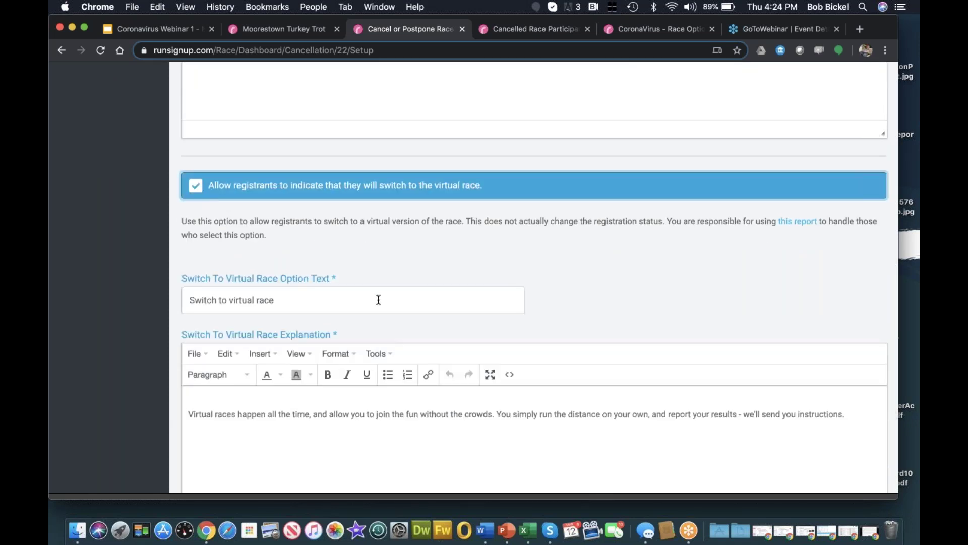
# - Enable the participant options to let the race keep the money and to request a refund, reviewing their option texts and explanations
pyautogui.scroll(-6, 378, 300)
pyautogui.click(197, 306)
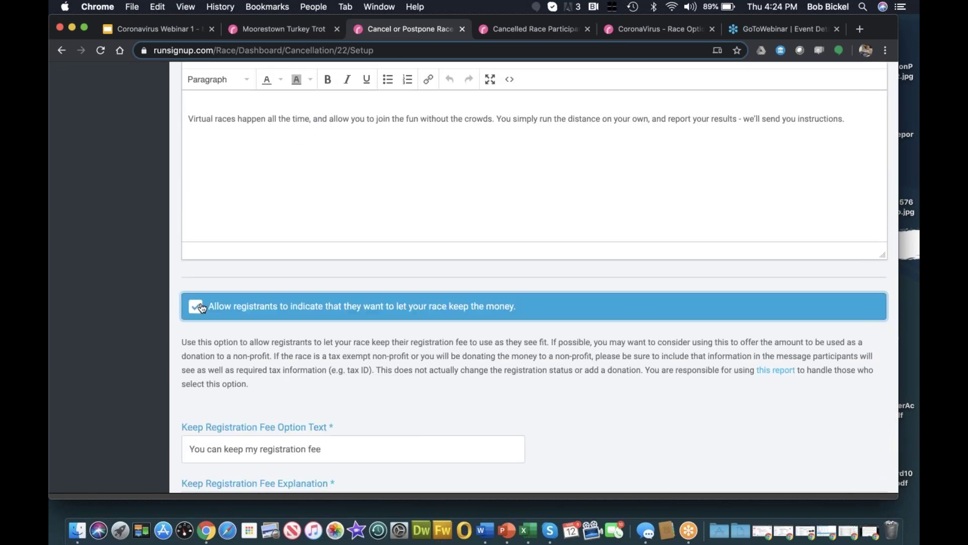
pyautogui.scroll(-4, 202, 307)
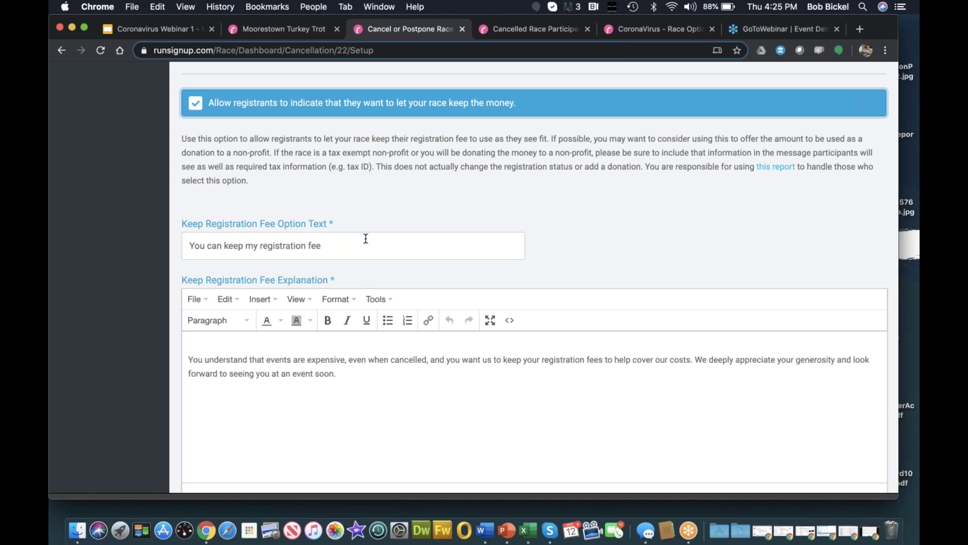
pyautogui.scroll(-6, 366, 239)
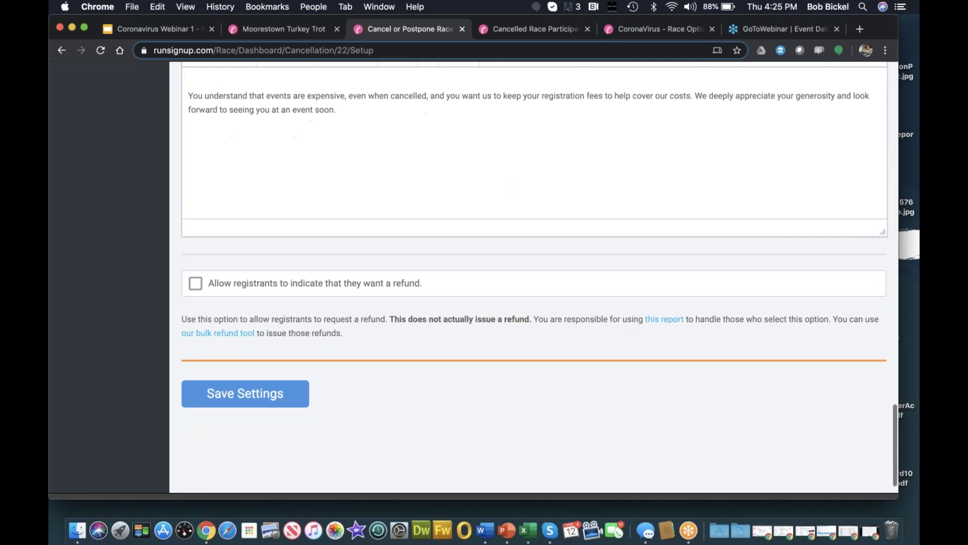
pyautogui.click(196, 246)
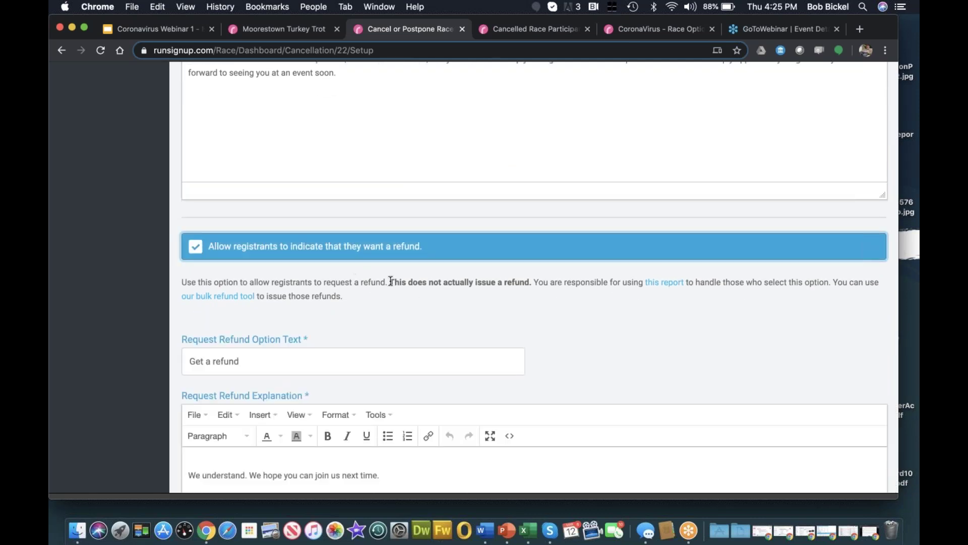
pyautogui.scroll(-2, 392, 281)
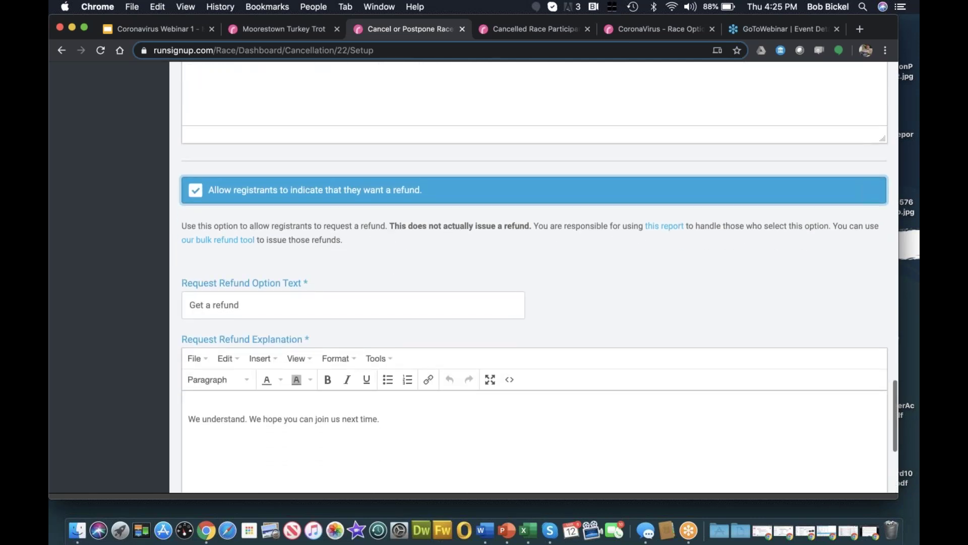
pyautogui.scroll(1, 535, 278)
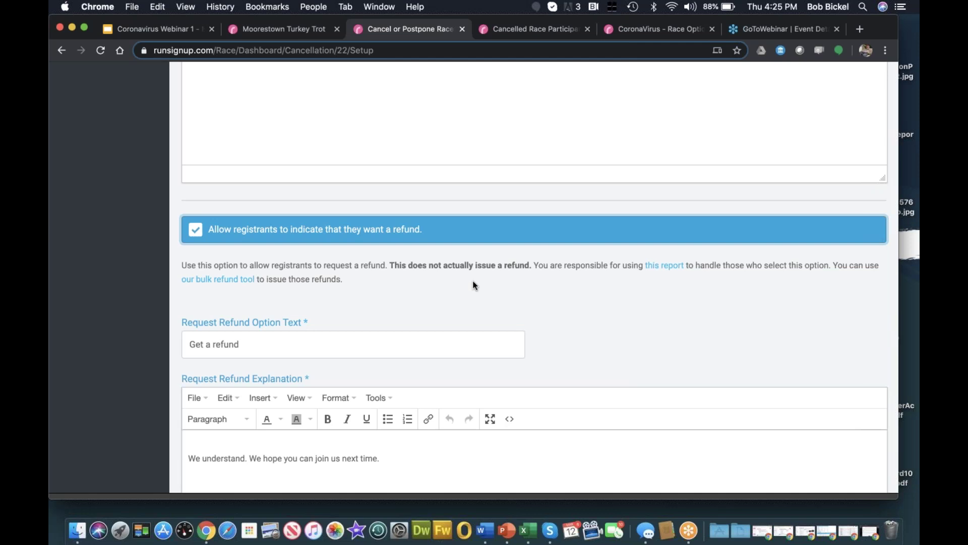
pyautogui.scroll(-5, 473, 285)
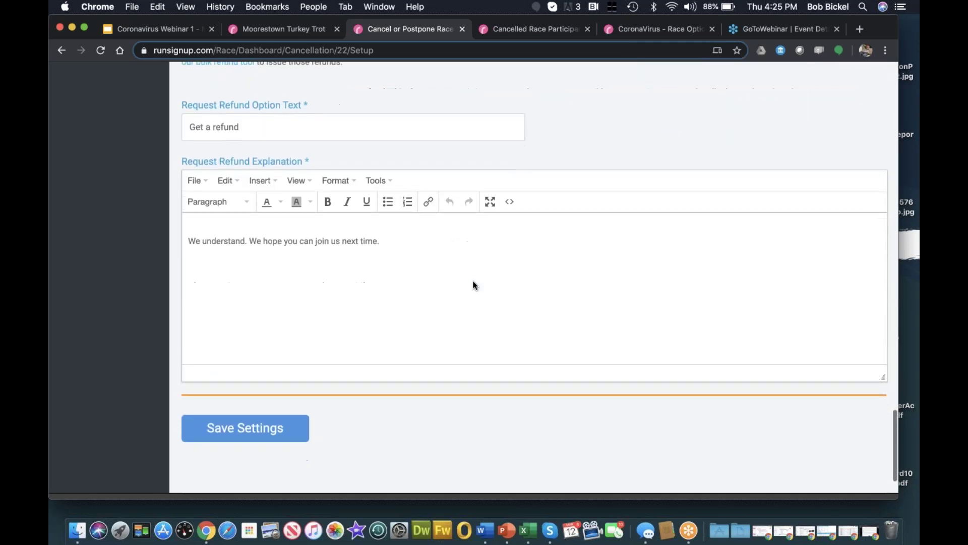
# - Return to the Cancel or Postpone Race overview, open the Participant Decision Report, and examine each participant's recorded decision
pyautogui.scroll(10, 473, 285)
pyautogui.scroll(15, 473, 285)
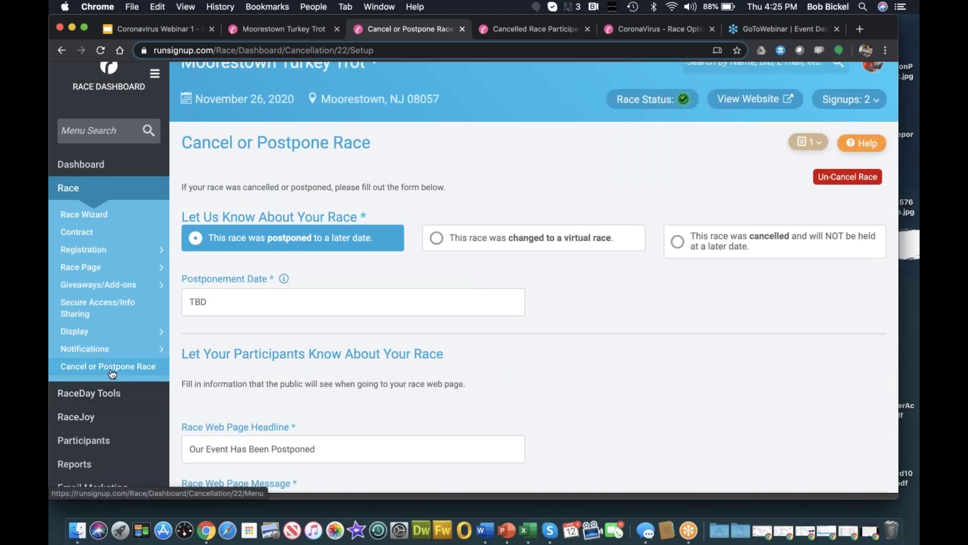
pyautogui.click(111, 373)
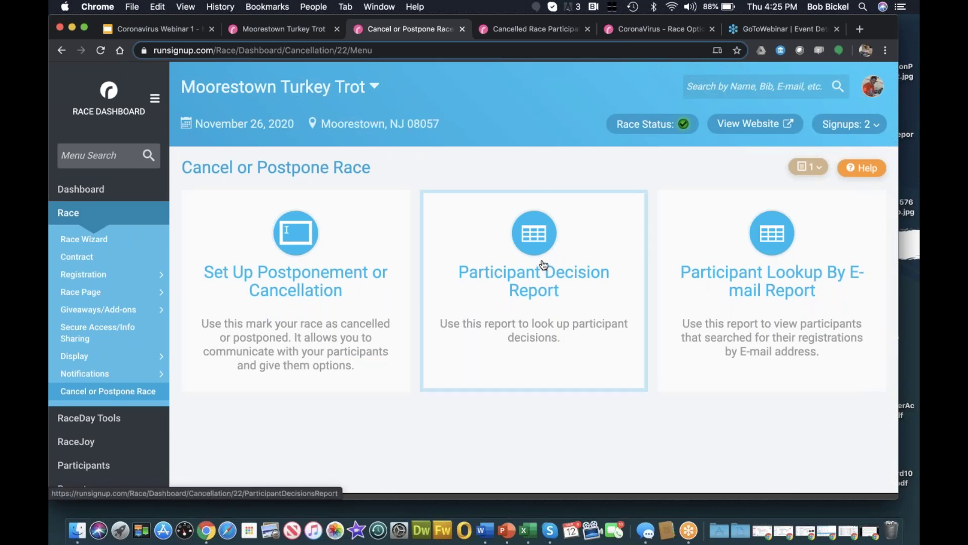
pyautogui.click(544, 264)
pyautogui.scroll(-3, 544, 265)
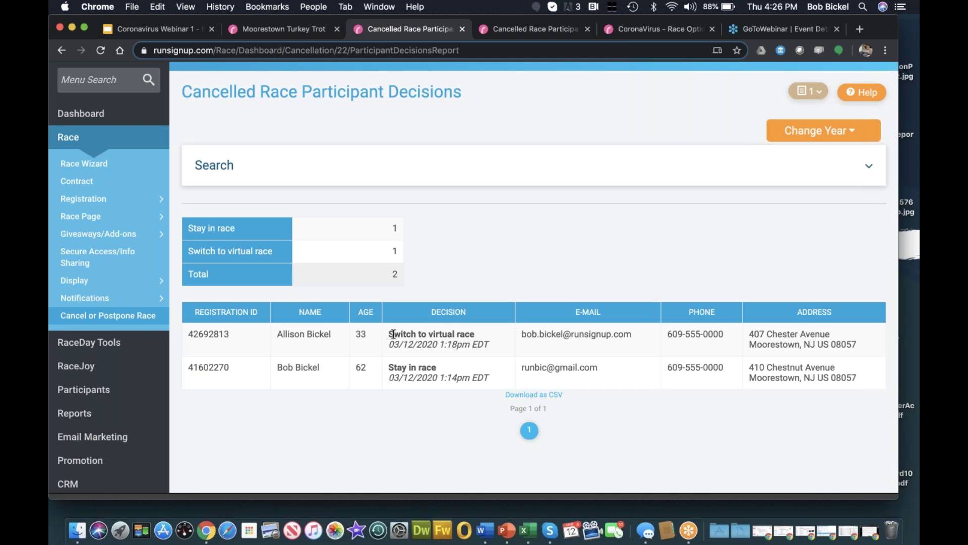
pyautogui.moveTo(391, 334); pyautogui.dragTo(492, 343)
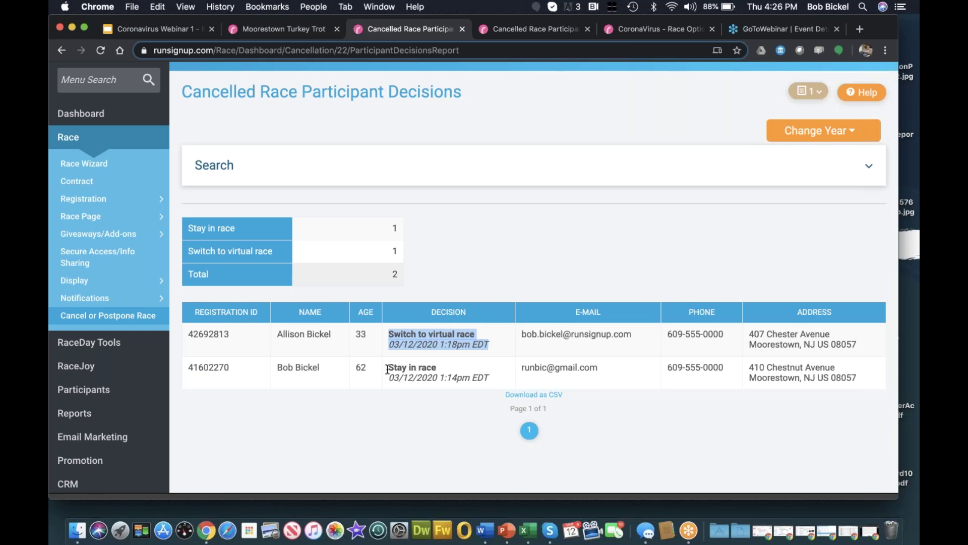
pyautogui.moveTo(387, 370); pyautogui.dragTo(466, 334)
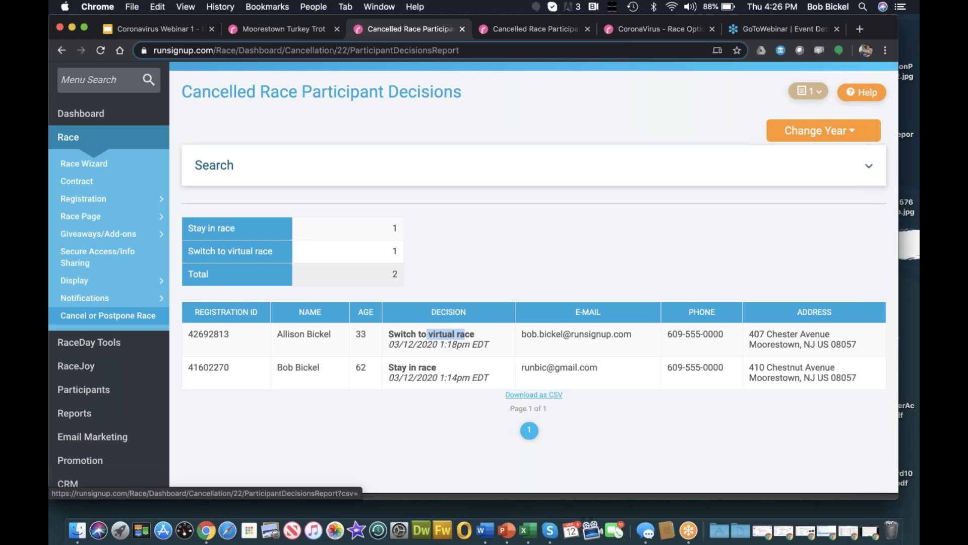
# - Open the Participant Lookup By E-mail Report for this race, and view the same report for the Timer Fee Race
pyautogui.click(131, 316)
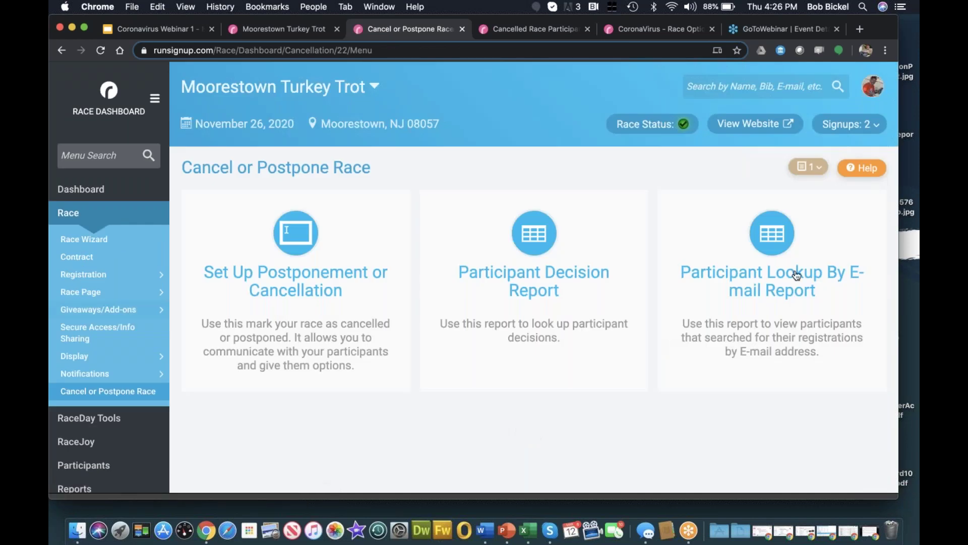
pyautogui.click(759, 248)
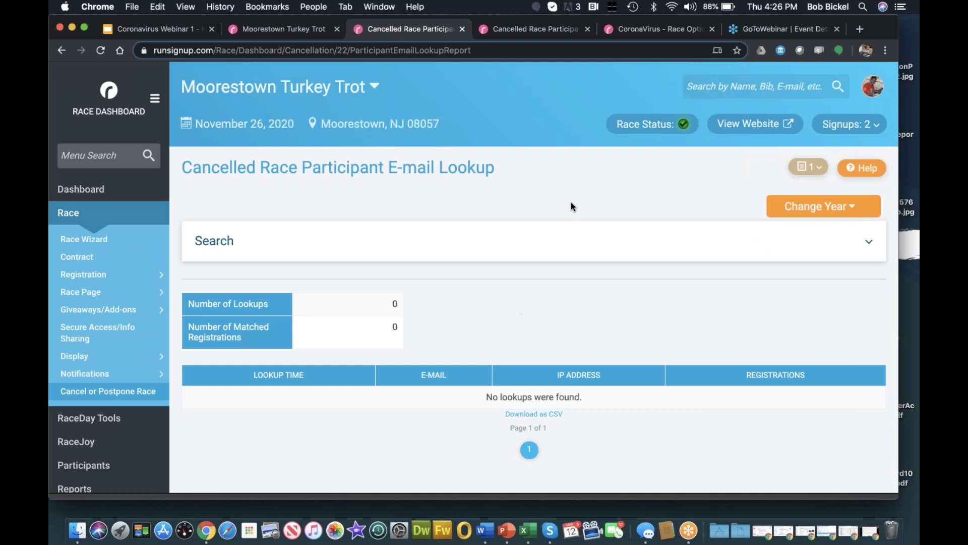
pyautogui.click(545, 32)
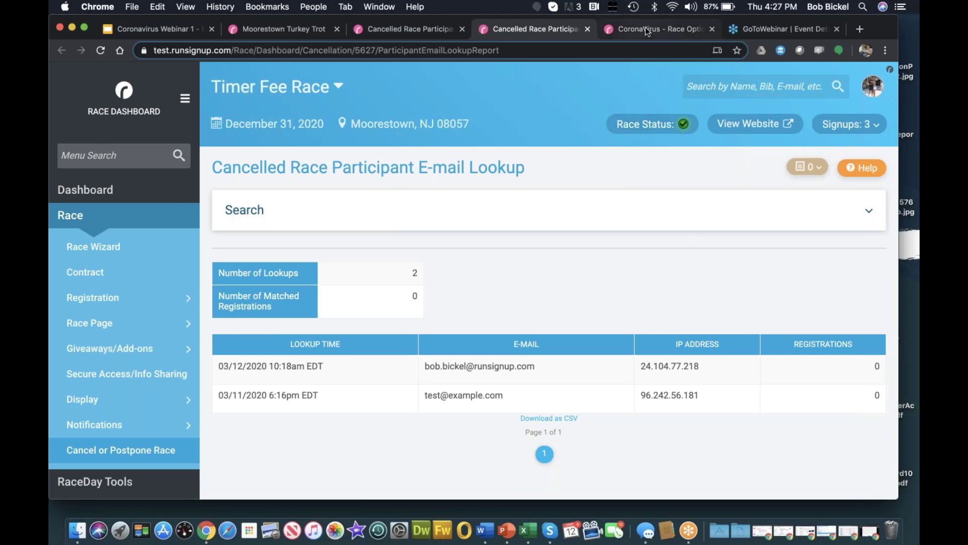
# - Switch to the Coronavirus Webinar 1 presentation in Google Slides and show slide 10, the second Postponement Tool slide
pyautogui.click(133, 29)
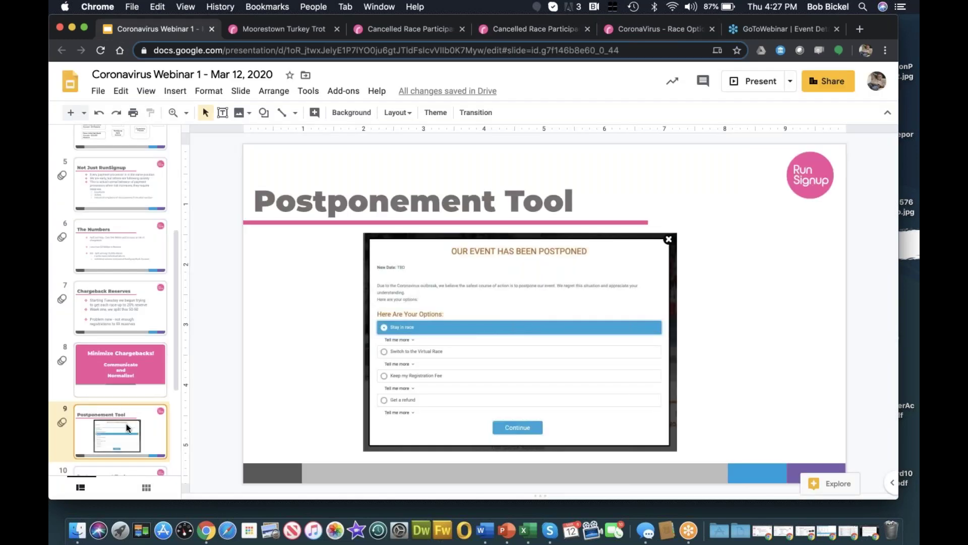
pyautogui.press('Down')
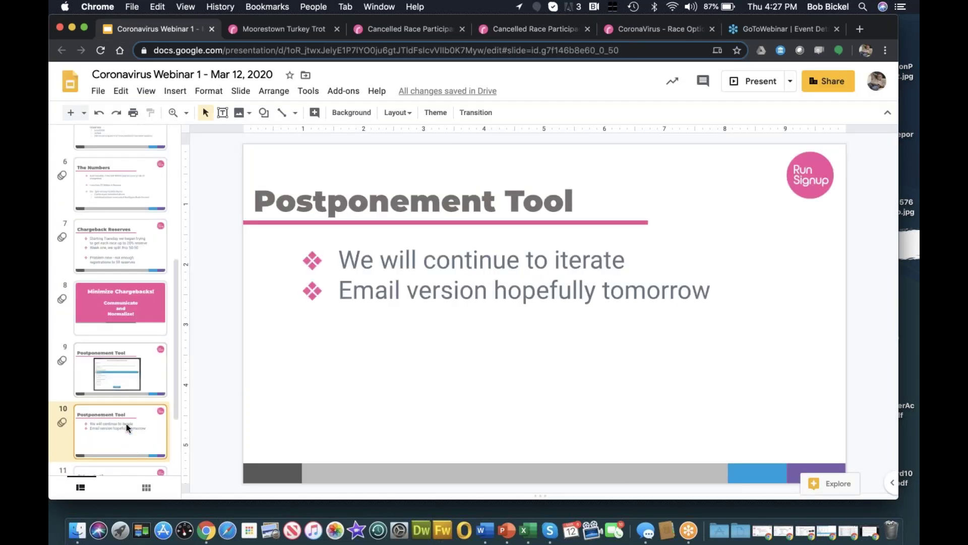
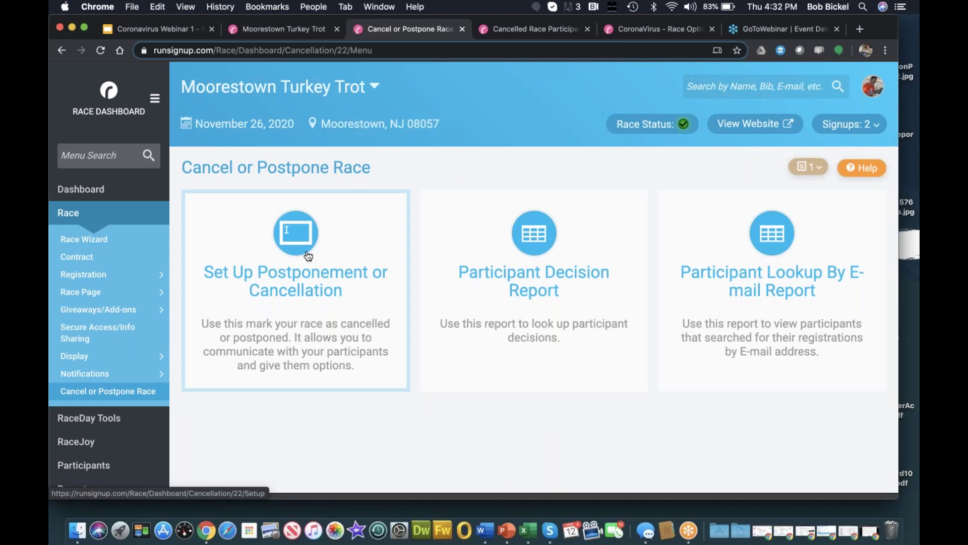
# - Open the postponement setup and disable the participant options to stay in the race and to switch to the virtual race
pyautogui.scroll(-3, 308, 256)
pyautogui.scroll(-7, 308, 256)
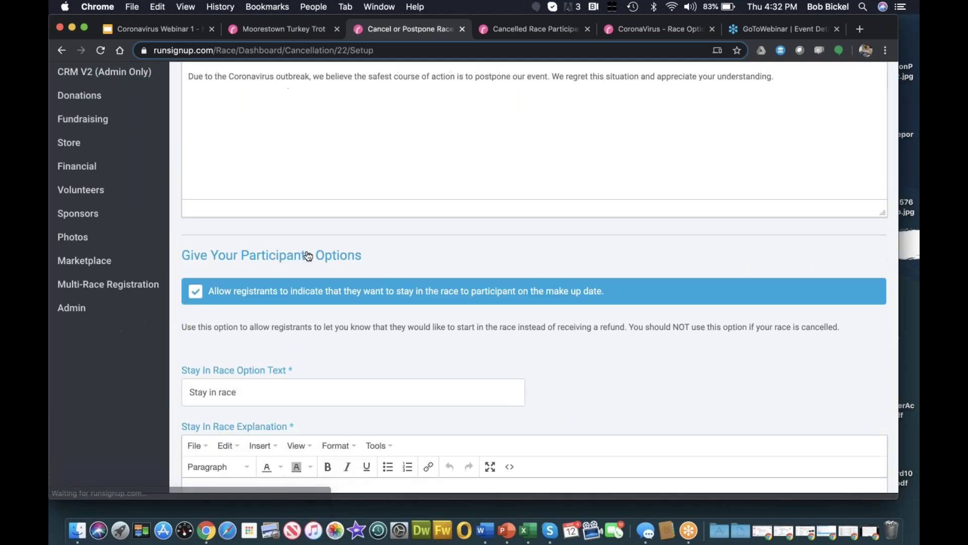
pyautogui.click(196, 289)
pyautogui.scroll(-3, 197, 289)
pyautogui.click(197, 249)
pyautogui.scroll(-3, 198, 250)
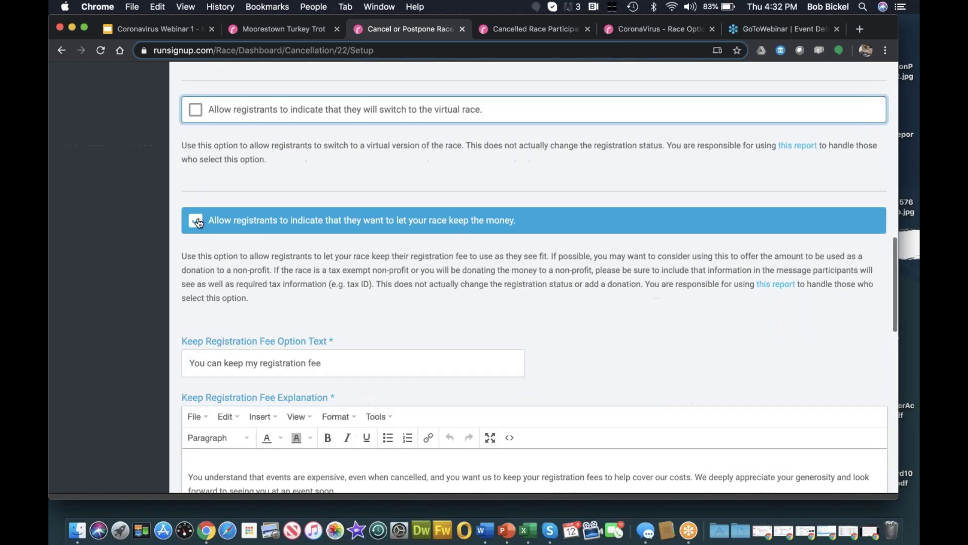
# - Disable the options to let the race keep the money and to request a refund, and save the cancellation settings
pyautogui.click(196, 219)
pyautogui.scroll(-3, 197, 220)
pyautogui.click(196, 220)
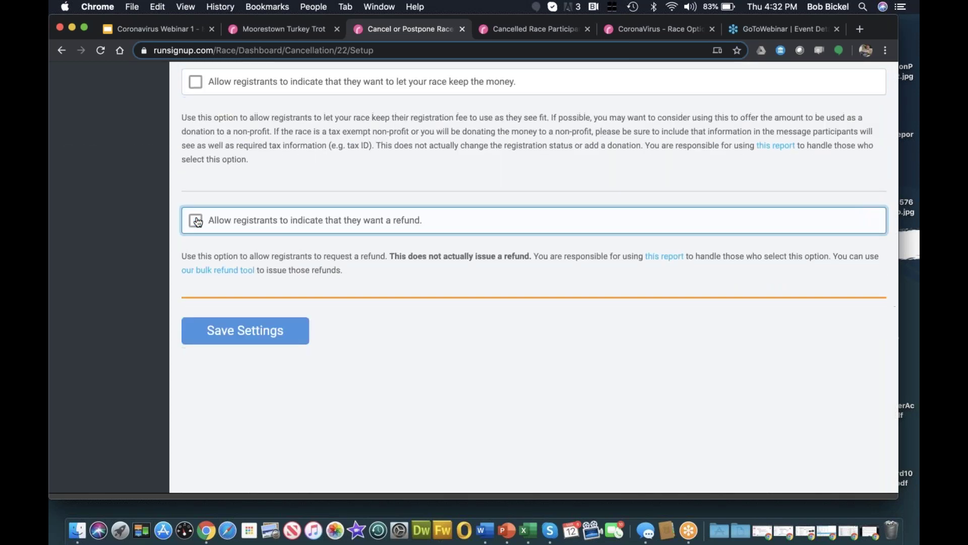
pyautogui.scroll(7, 301, 255)
pyautogui.scroll(-7, 262, 306)
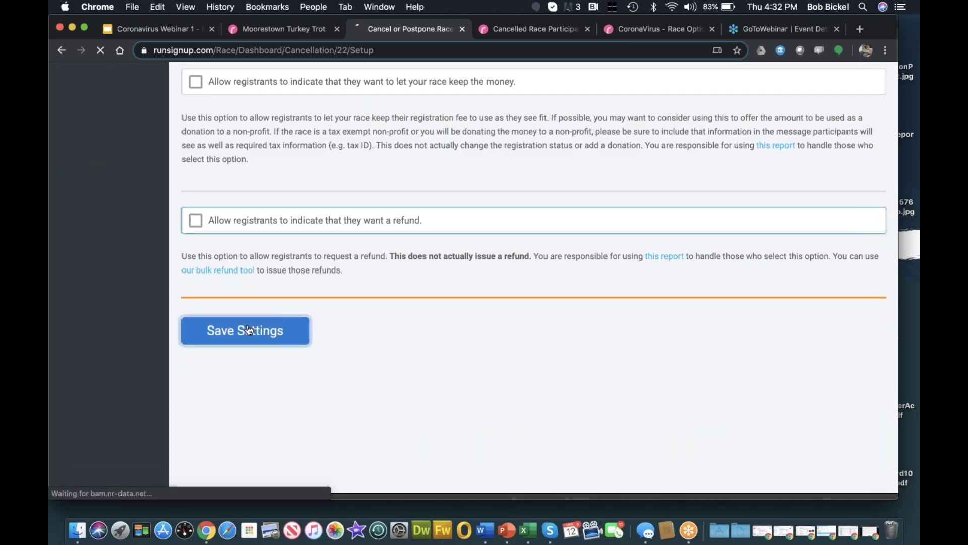
pyautogui.click(248, 330)
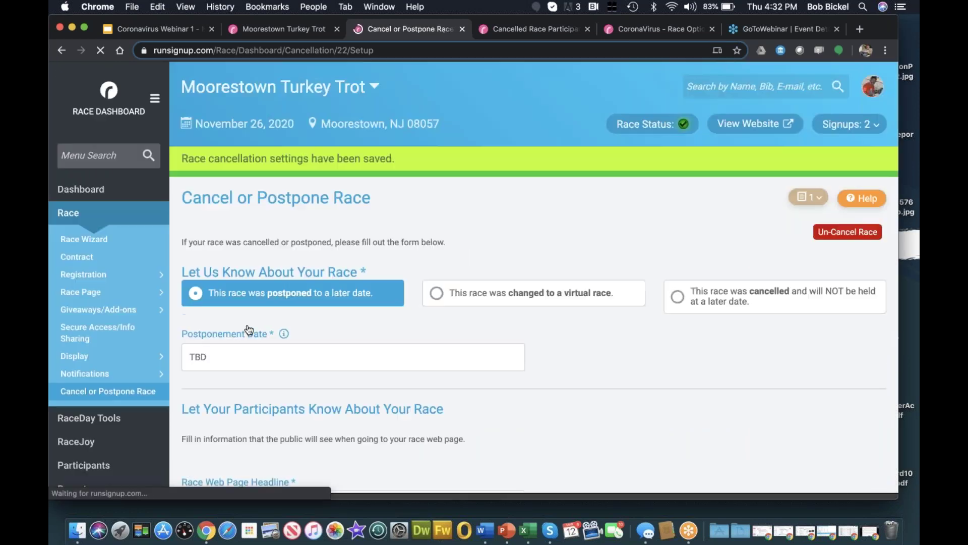
# - Reload the public Moorestown Turkey Trot page to check its postponement section, and return to the cancellation setup
pyautogui.click(271, 34)
pyautogui.click(101, 51)
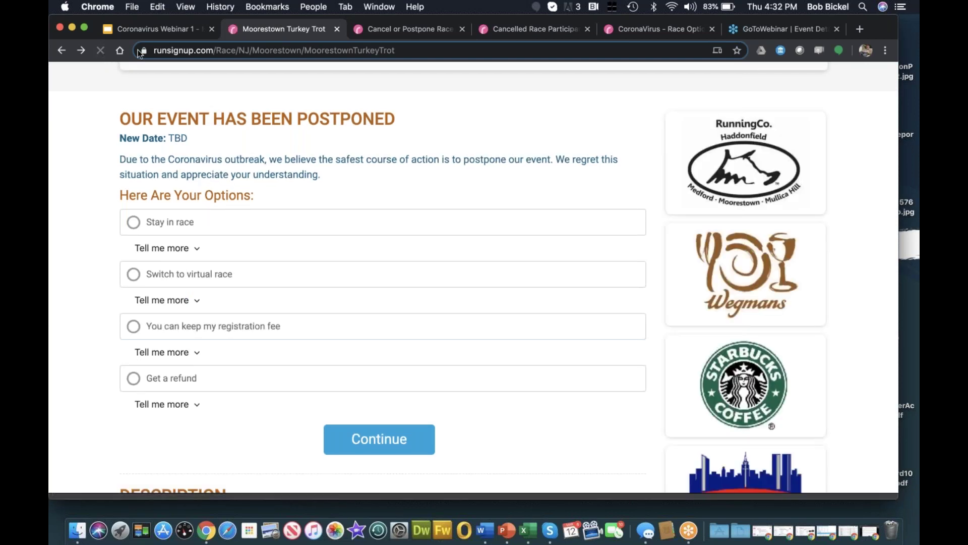
pyautogui.click(402, 36)
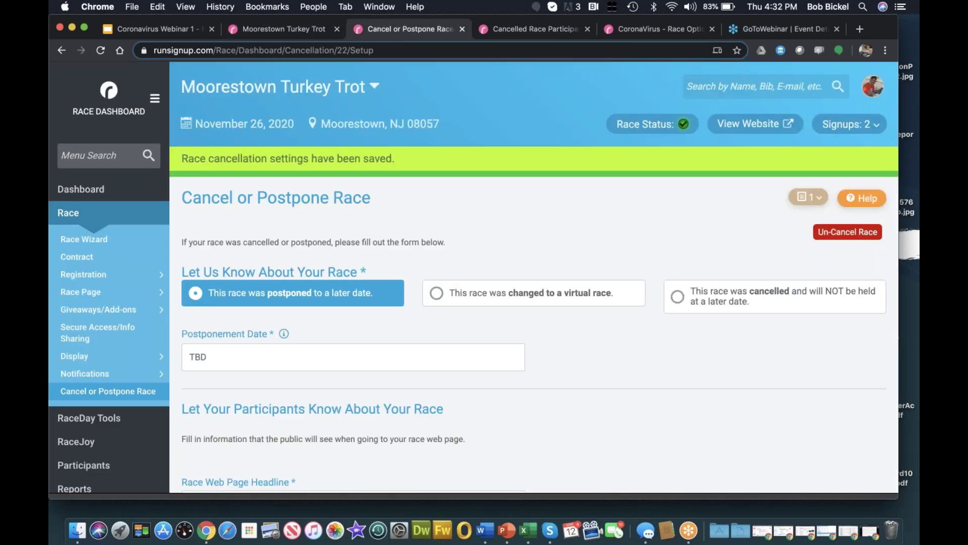
# - Review the saved postponement status, web page headline, message and participant options in the setup form
pyautogui.scroll(-10, 368, 212)
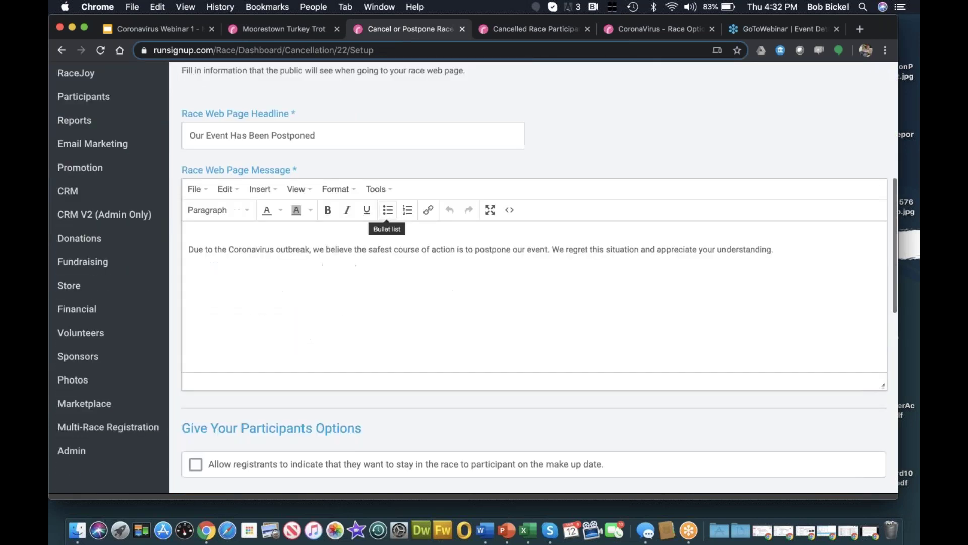
pyautogui.scroll(10, 389, 249)
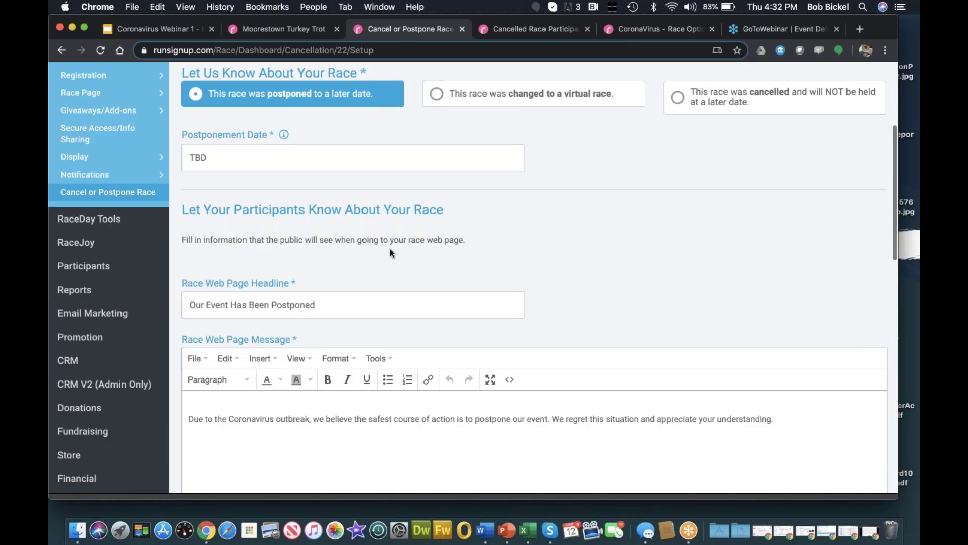
pyautogui.scroll(-3, 319, 316)
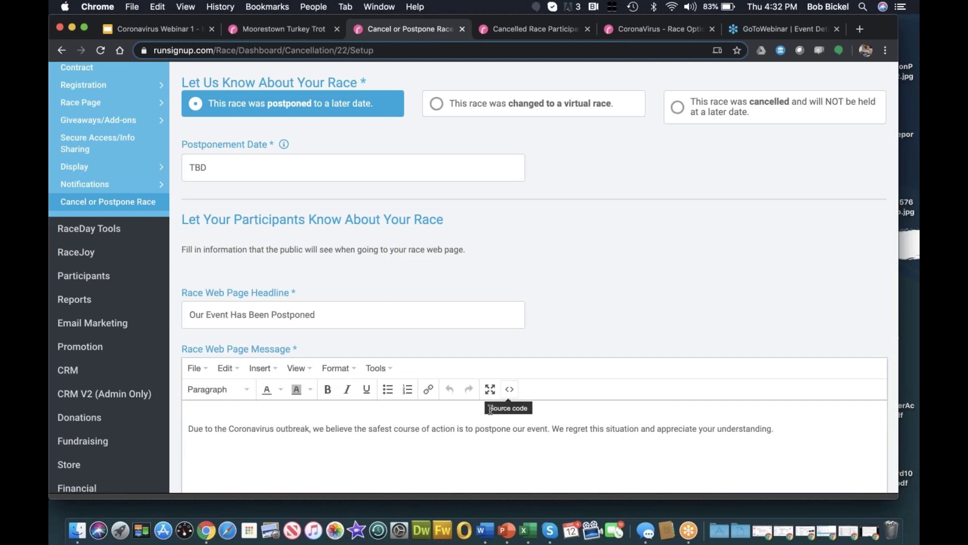
pyautogui.scroll(-5, 433, 428)
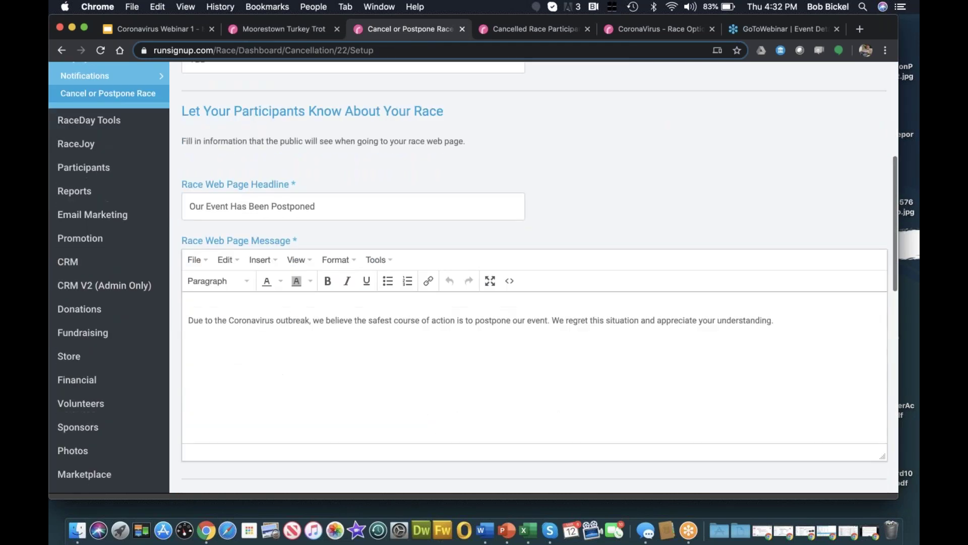
pyautogui.scroll(-6, 306, 347)
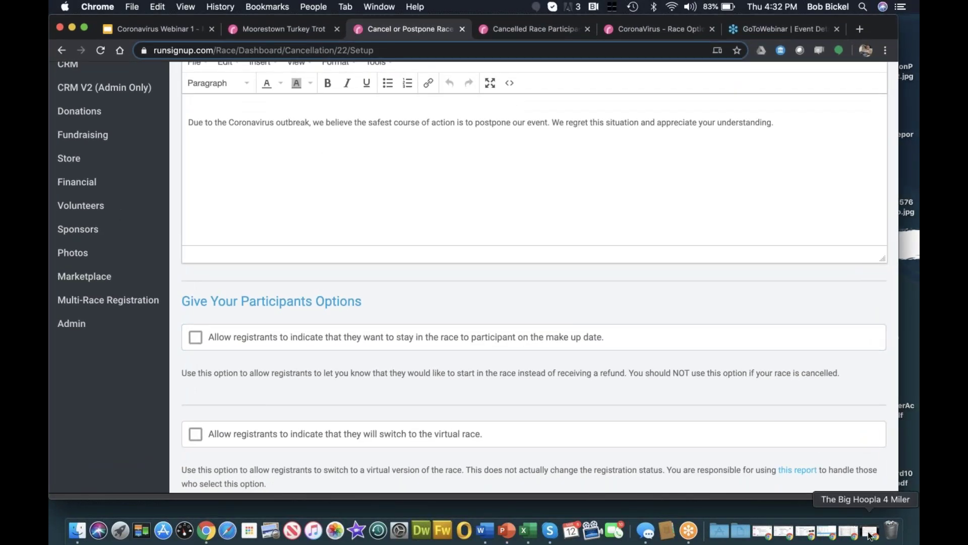
# - Bring up The Big Hoopla 4 Miler website, read its cancellation notice, and minimize that window
pyautogui.click(869, 534)
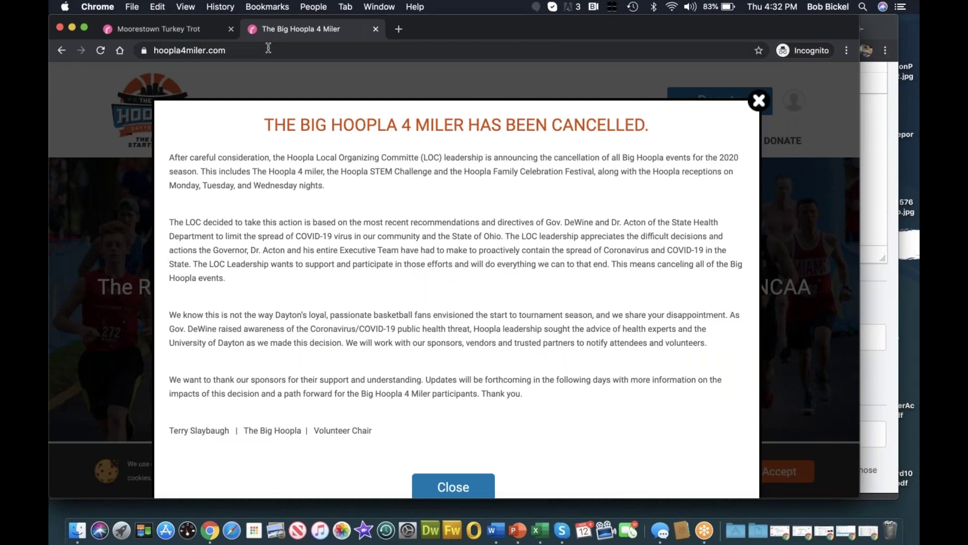
pyautogui.click(71, 26)
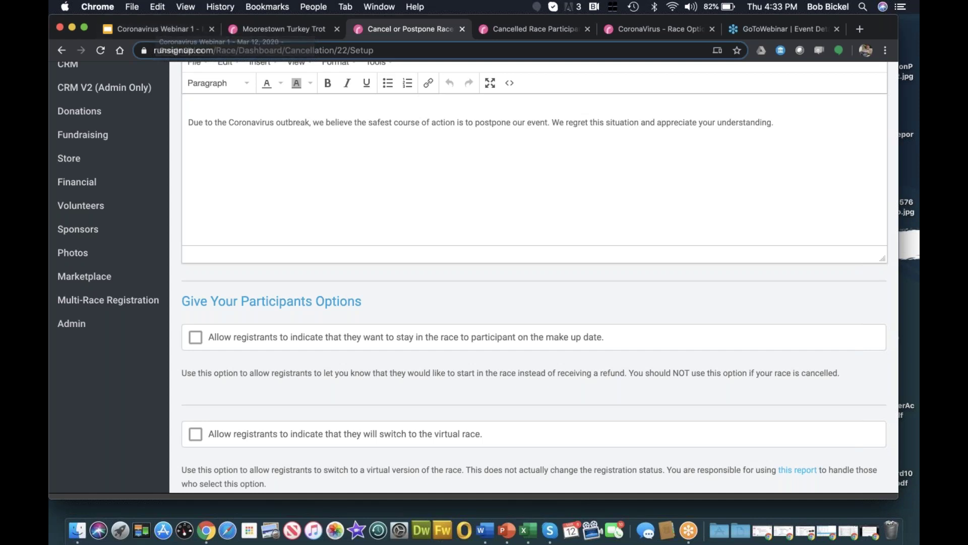
# - Go back to the Cancel or Postpone Race overview and open the Participant Decision Report
pyautogui.scroll(10, 448, 161)
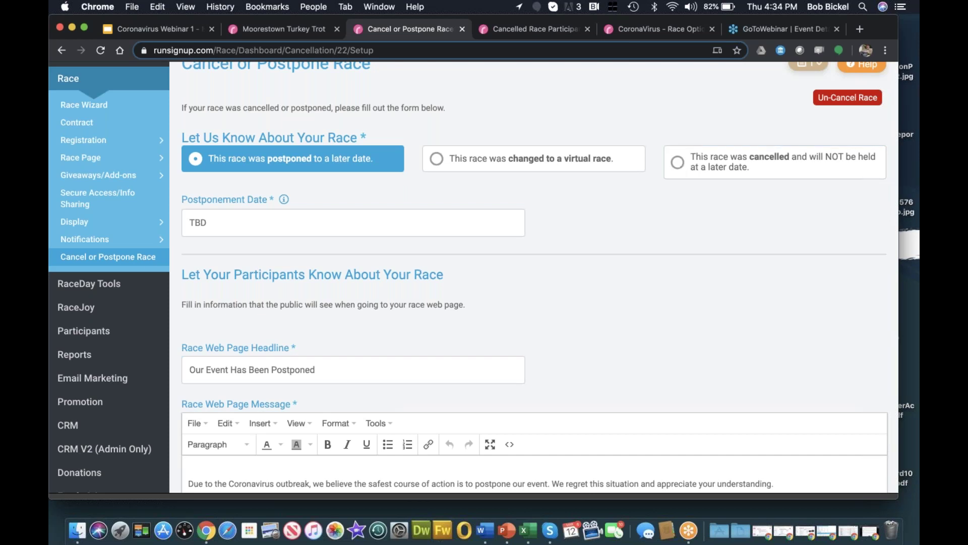
pyautogui.click(142, 261)
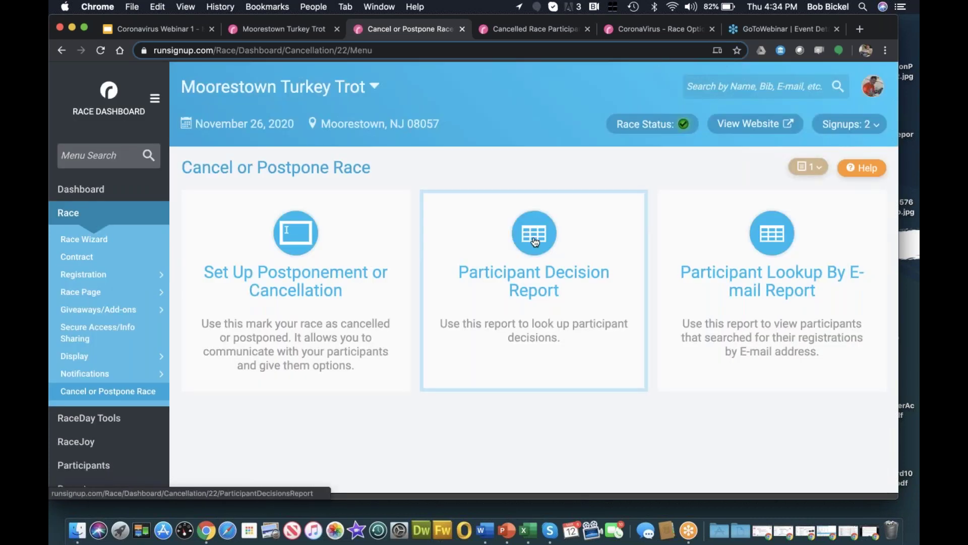
pyautogui.click(507, 364)
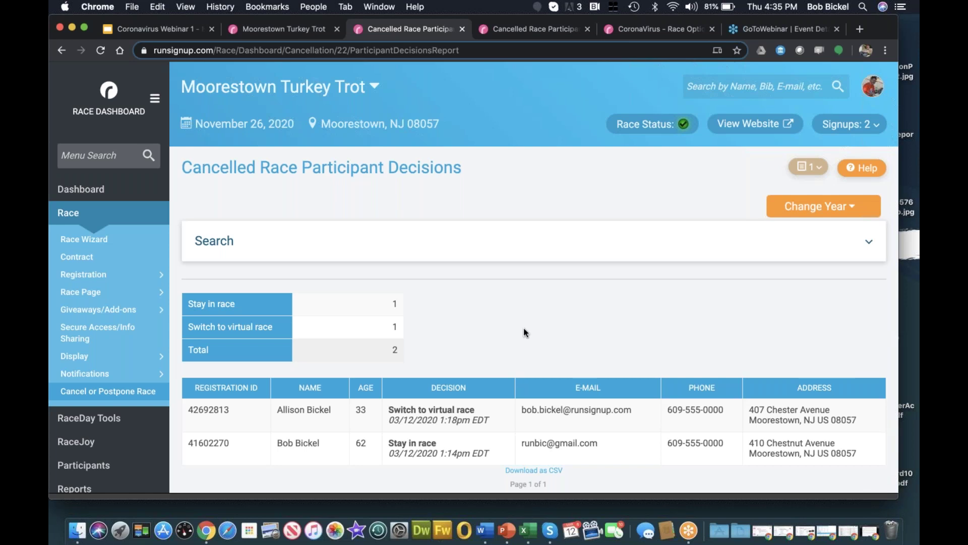
# - Search the race dashboard menu for "reser" to find the Refund Reserve page
pyautogui.click(90, 152)
pyautogui.write('reser')
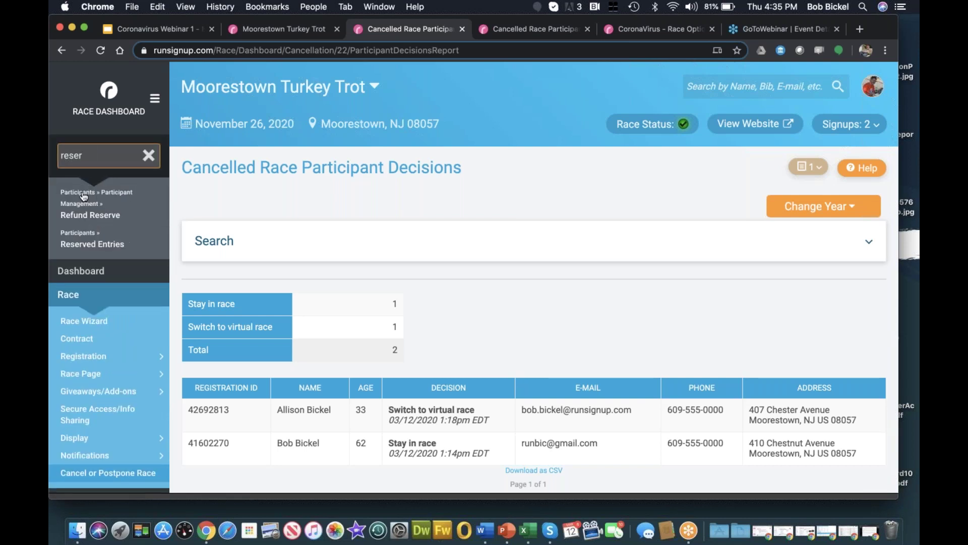